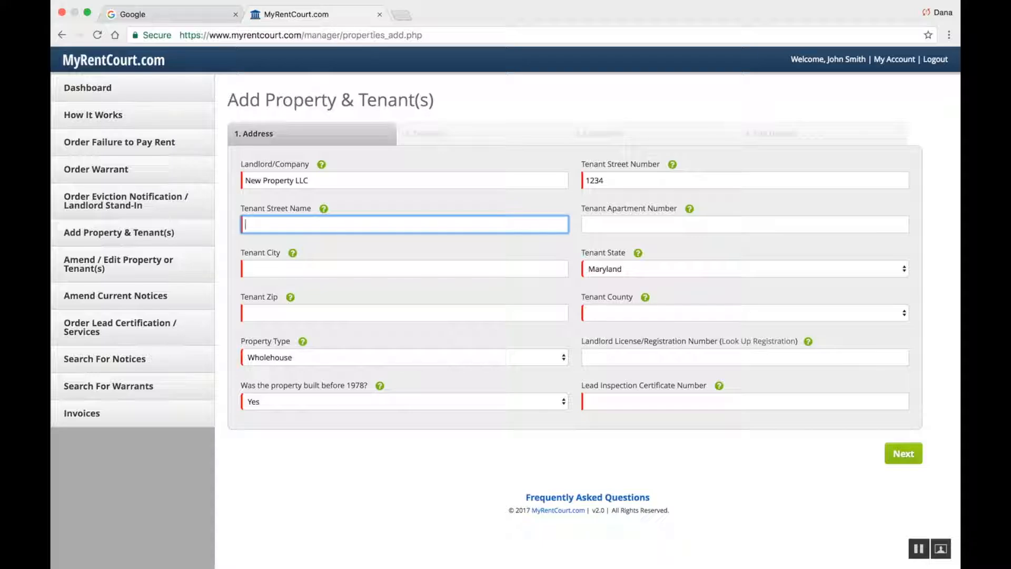
Enter 'New Street' as the tenant street name and 'Apt. 3B' as the apartment number
text(New Street)
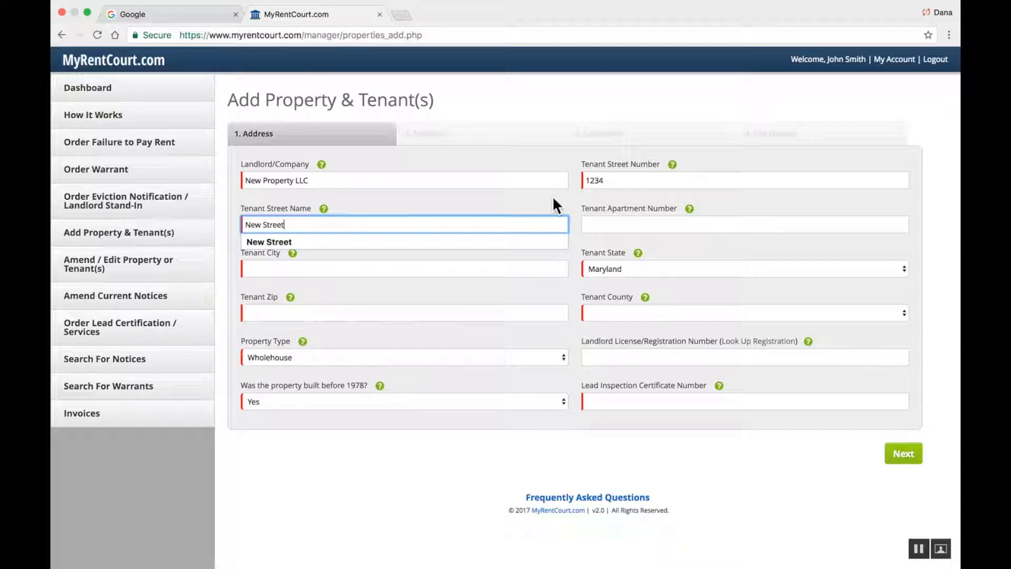
key(Tab)
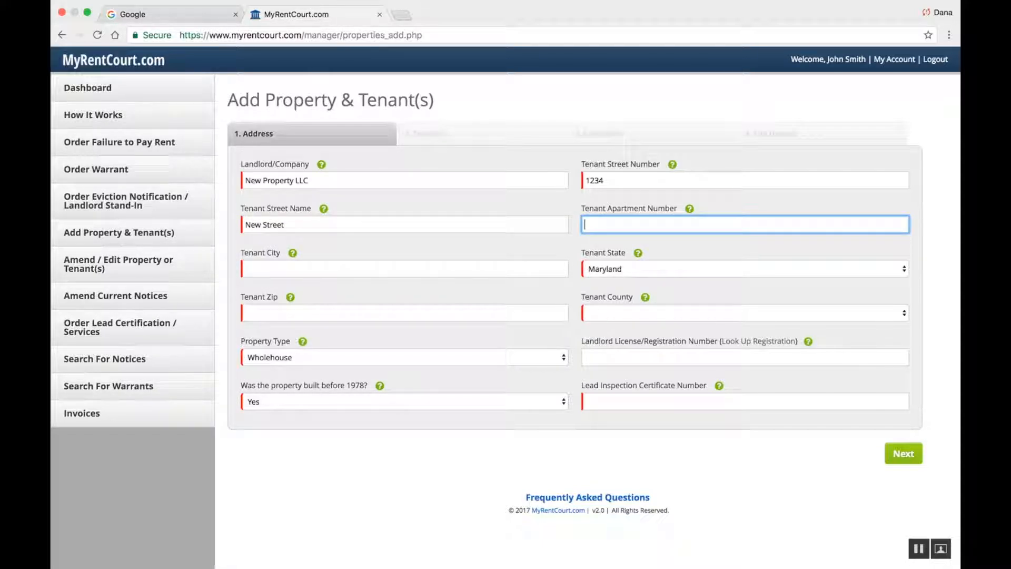
text(Ap)
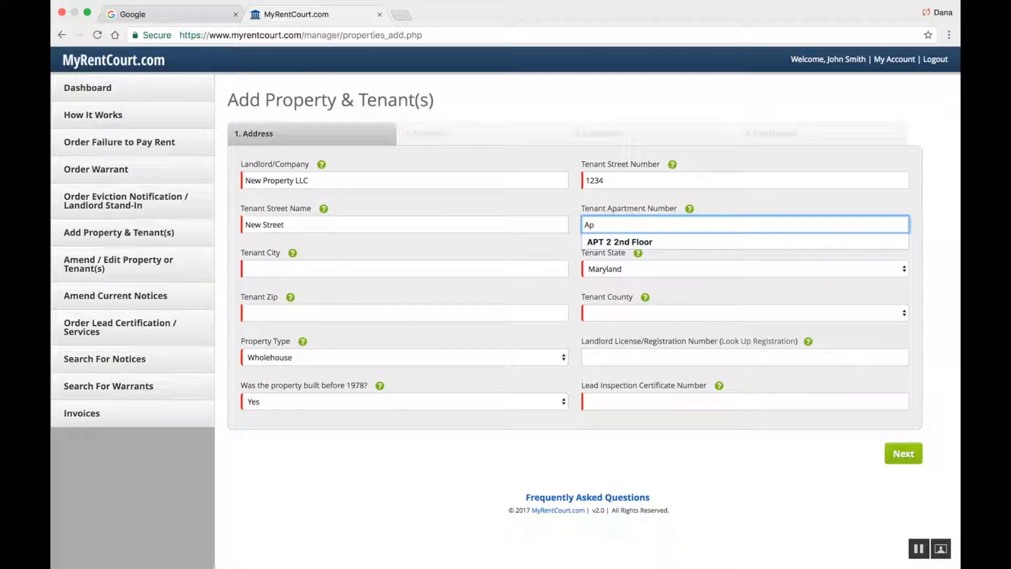
text(t.)
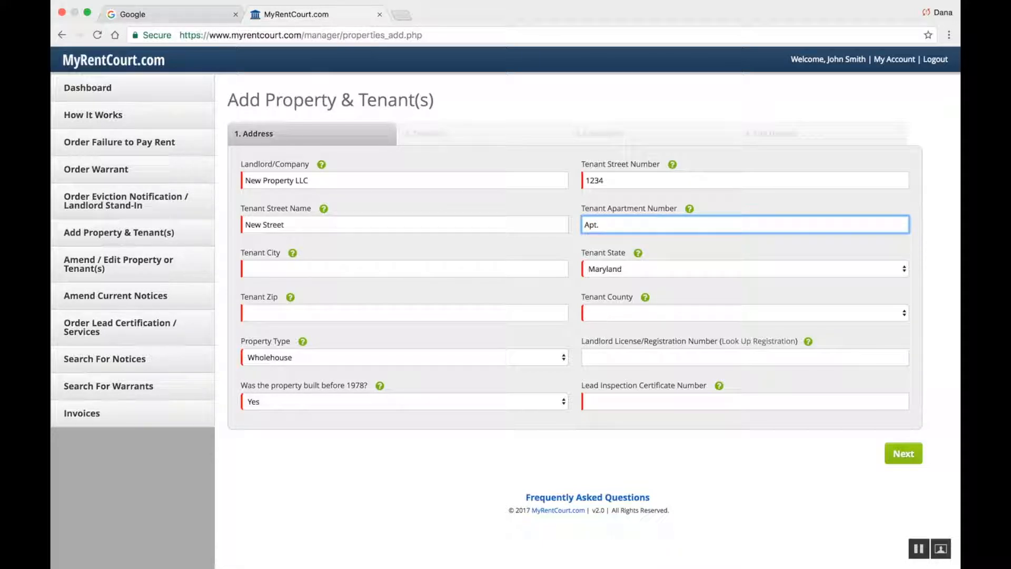
text( 3B)
Enter city Baltimore, keep state Maryland, enter zip 21209, and choose county Baltimore City
click(296, 268)
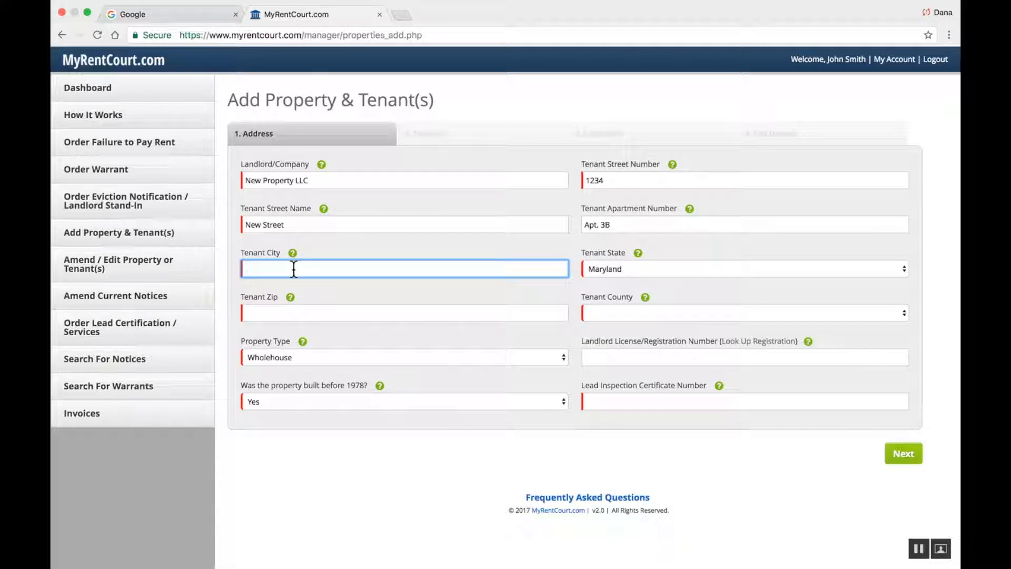
text(Baltimore)
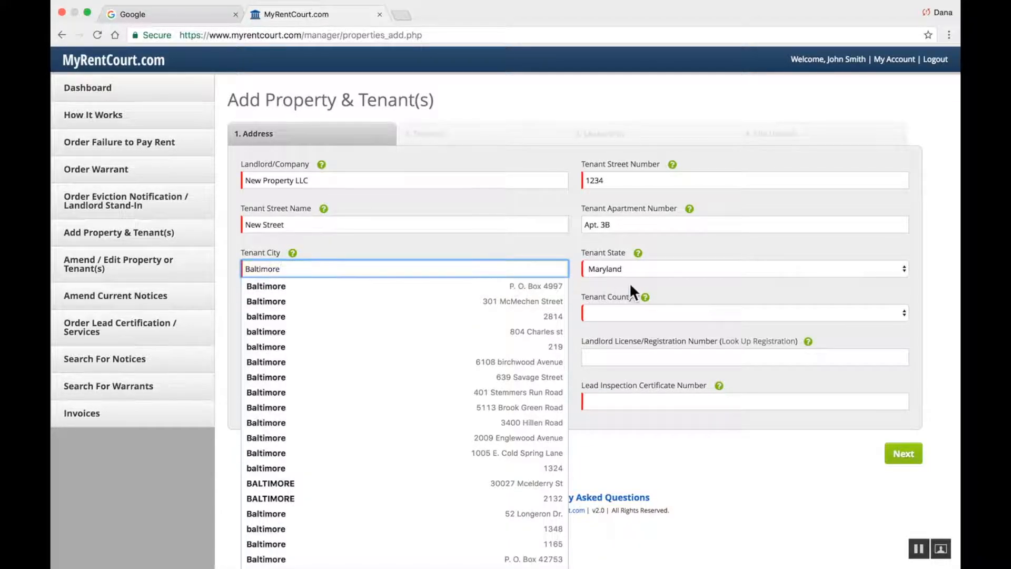
click(631, 268)
click(617, 268)
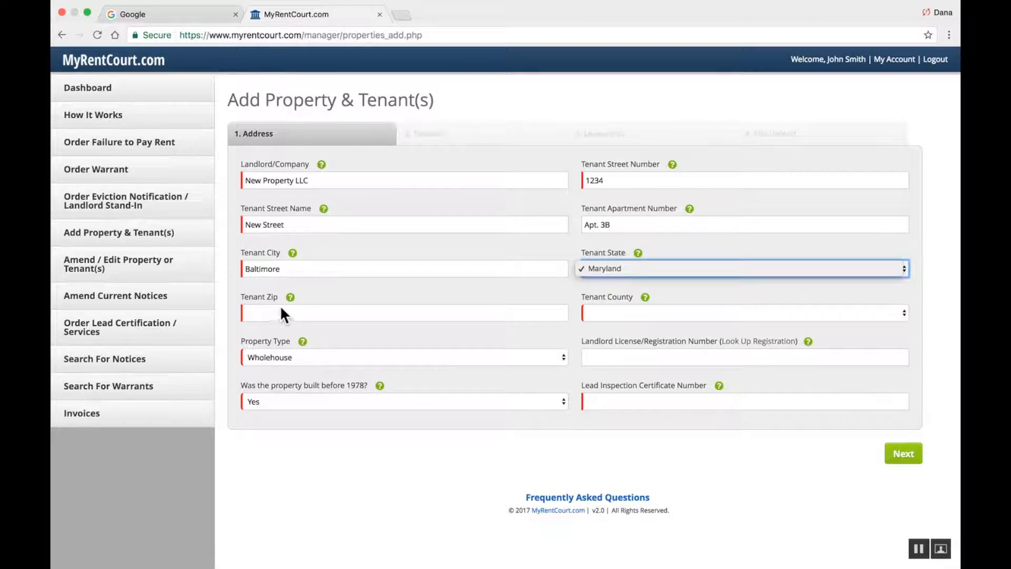
click(279, 312)
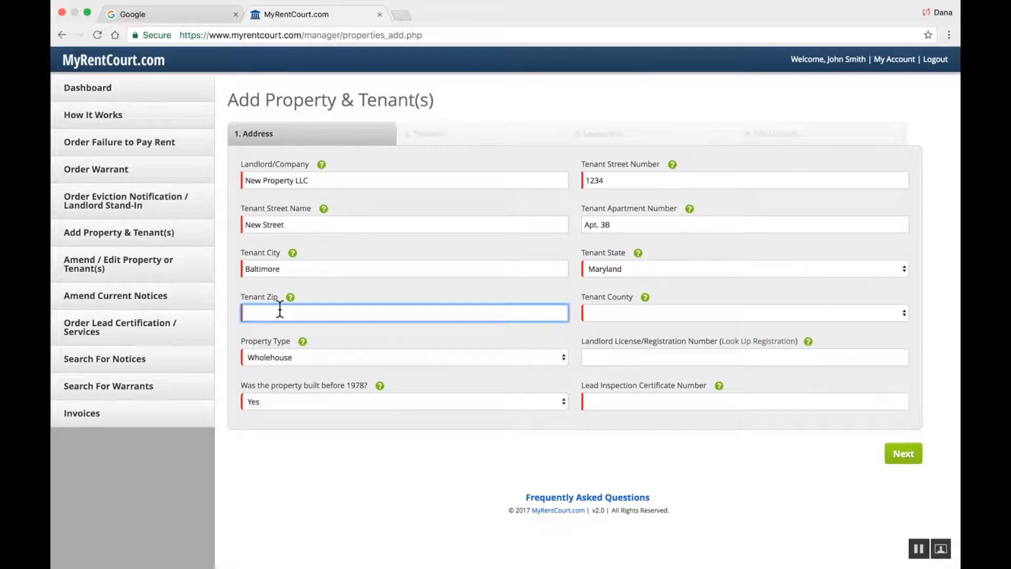
text(21209)
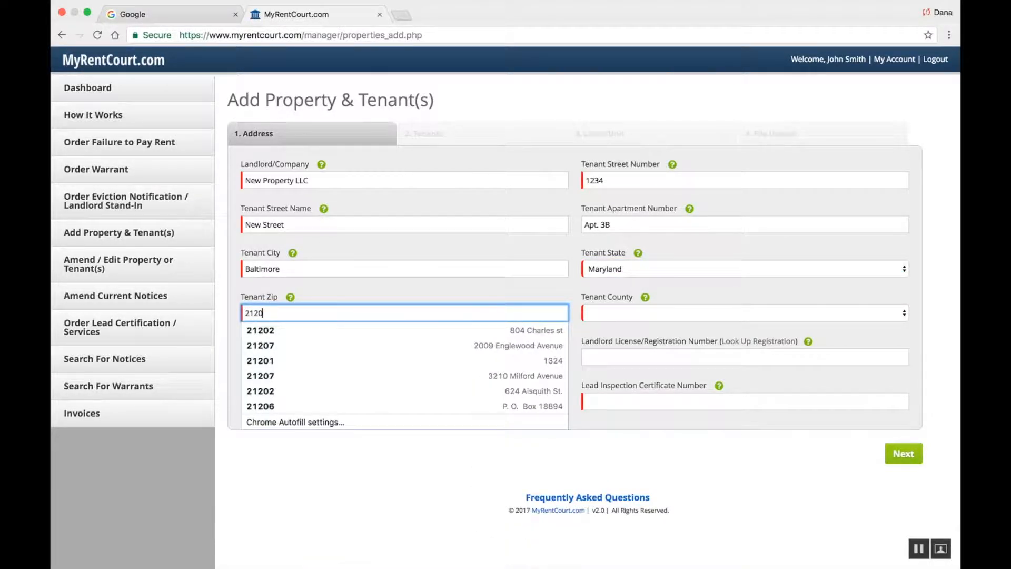
click(608, 316)
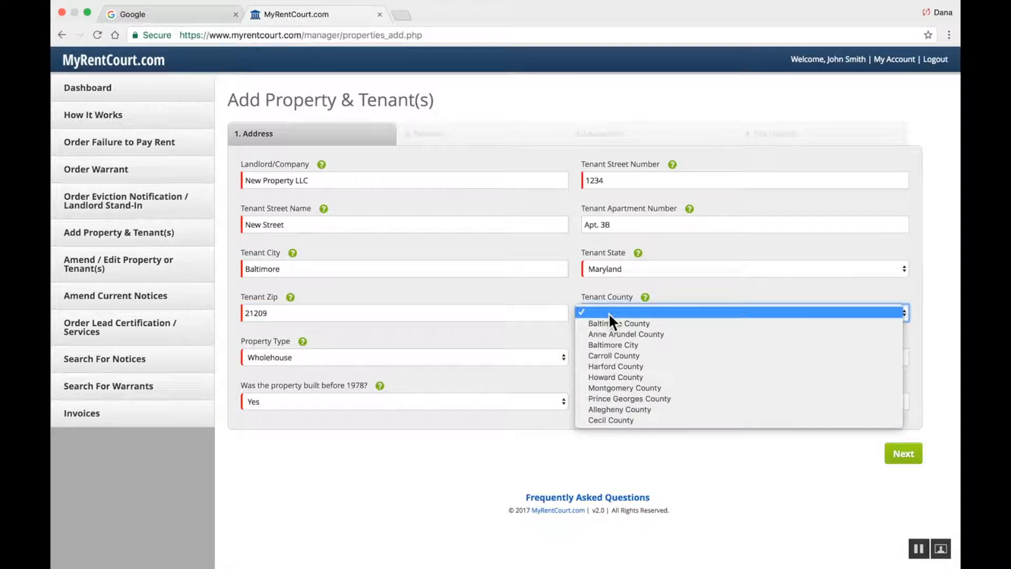
click(613, 348)
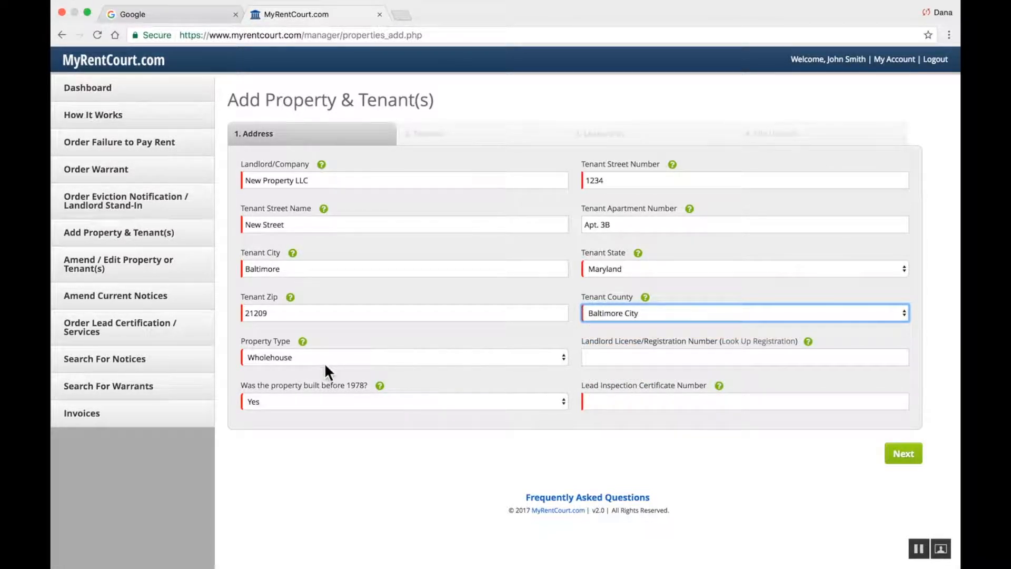
click(562, 364)
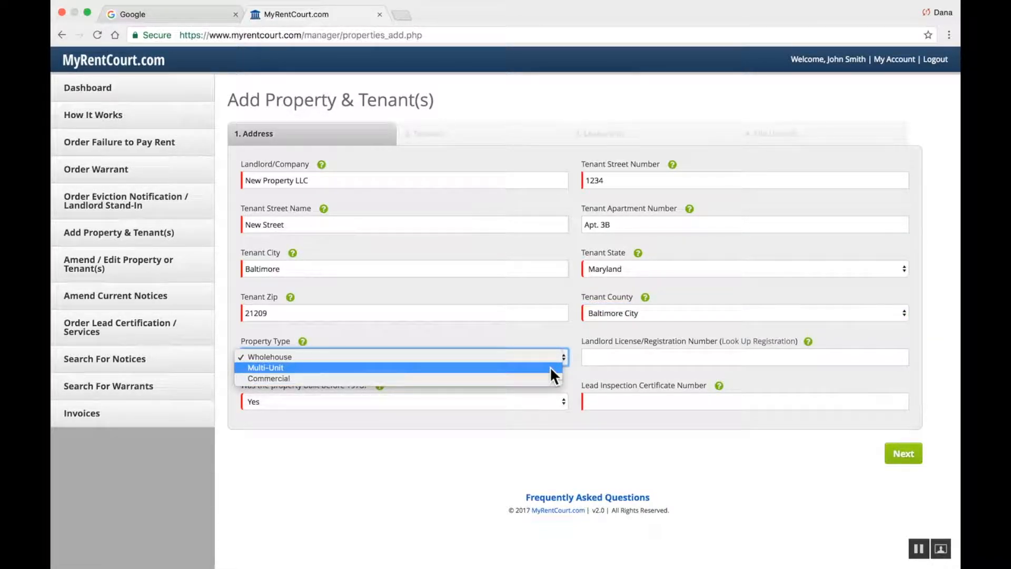
Set the property type to Multi-Unit and enter landlord license number BC-127865
click(494, 368)
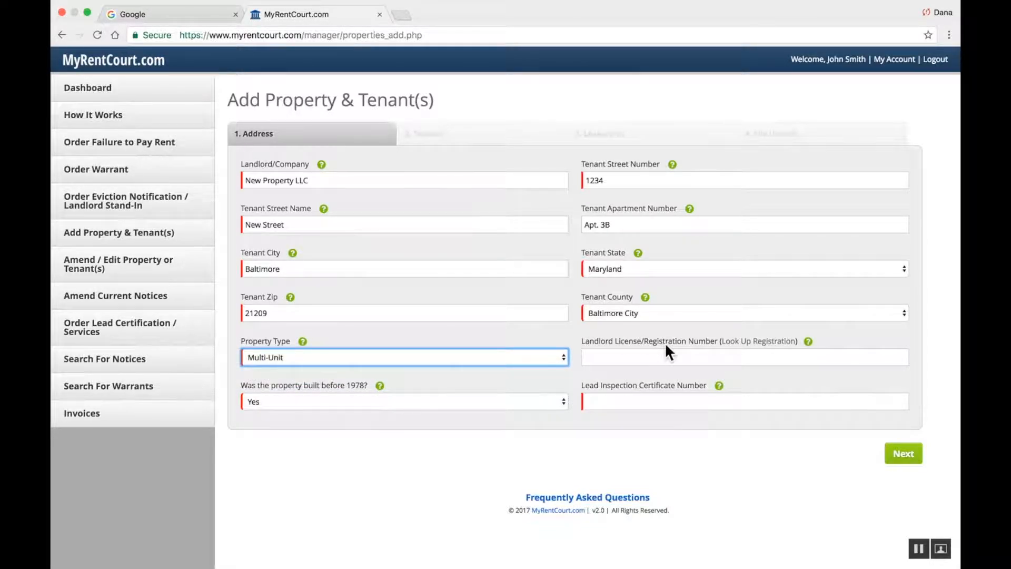
click(655, 355)
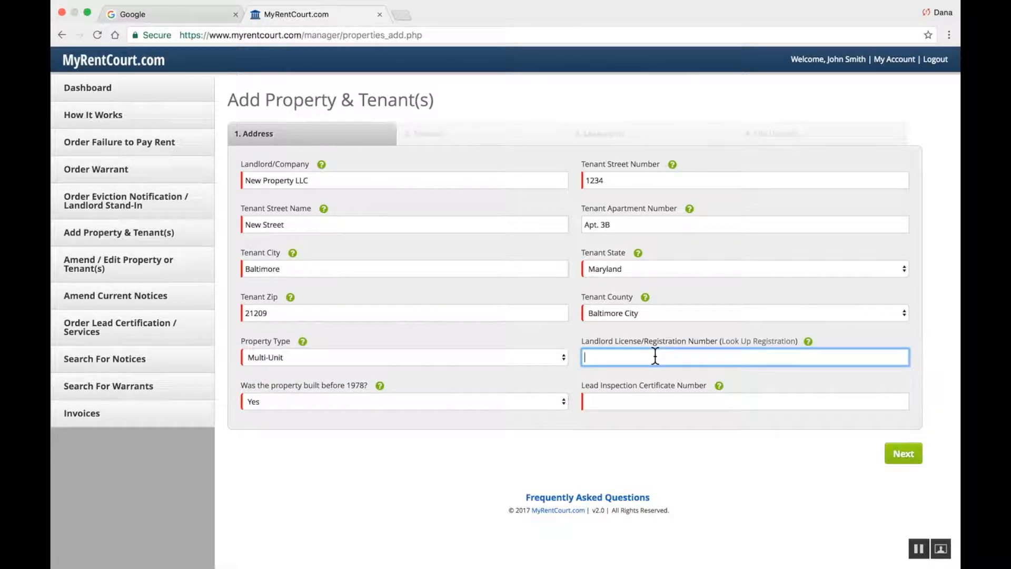
text(BC)
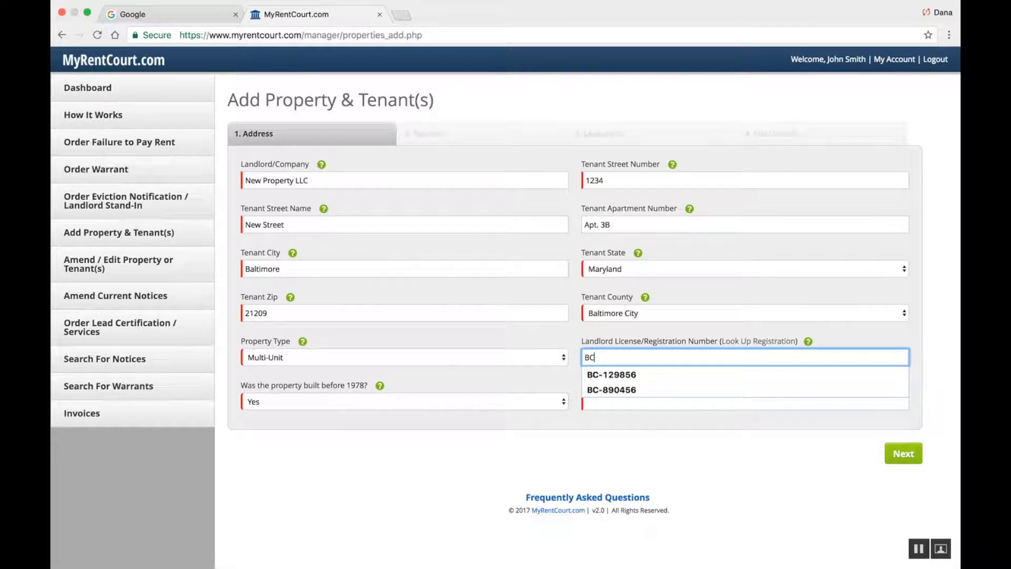
text(-12)
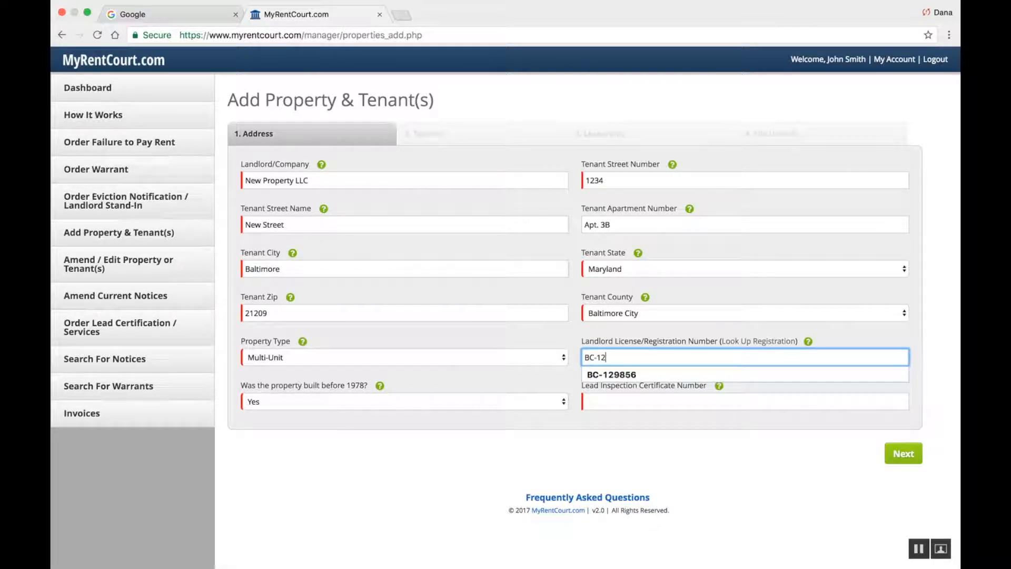
text(7865)
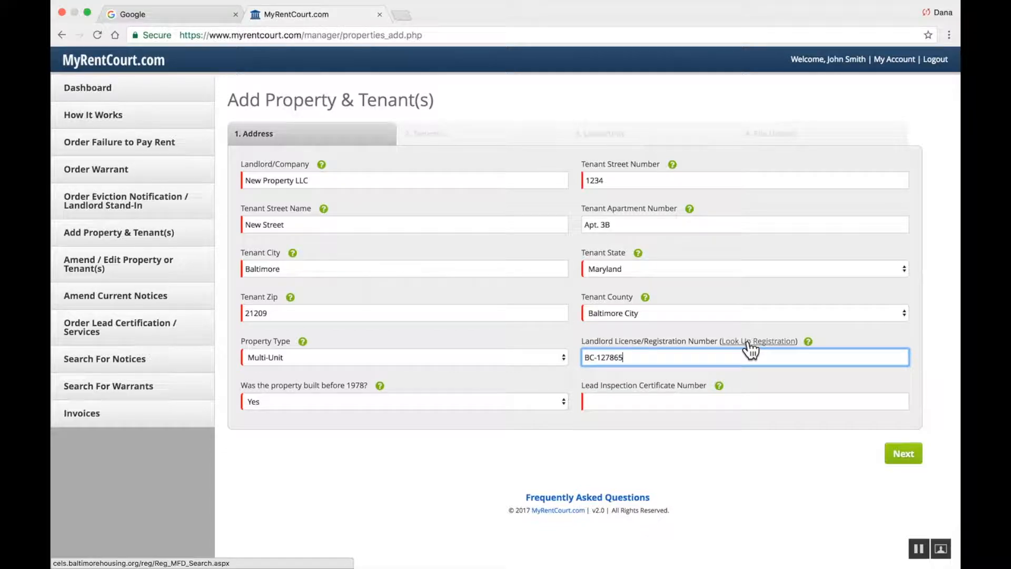
Answer Yes to built before 1978 and enter lead inspection certificate number 654765
click(565, 407)
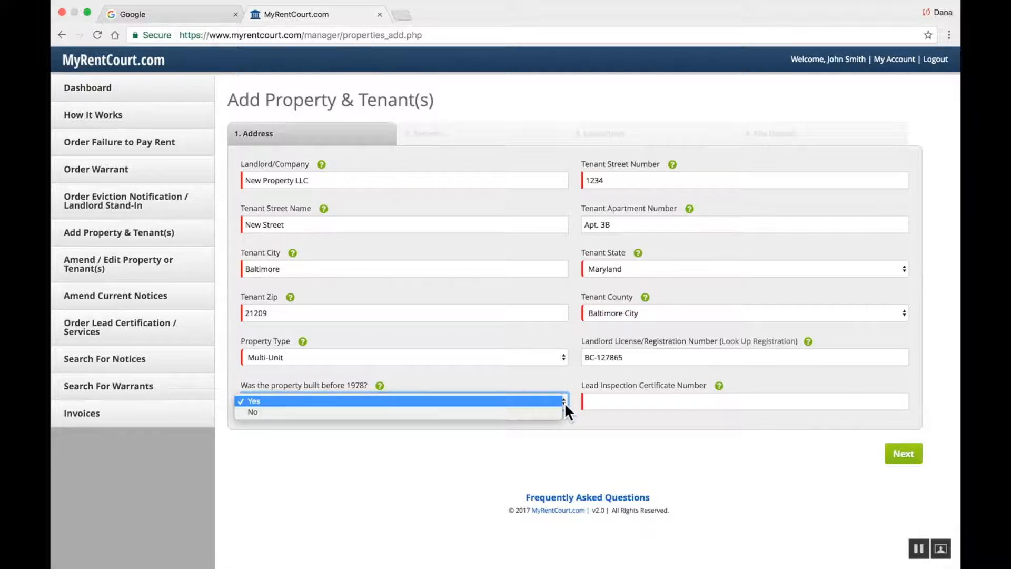
click(511, 415)
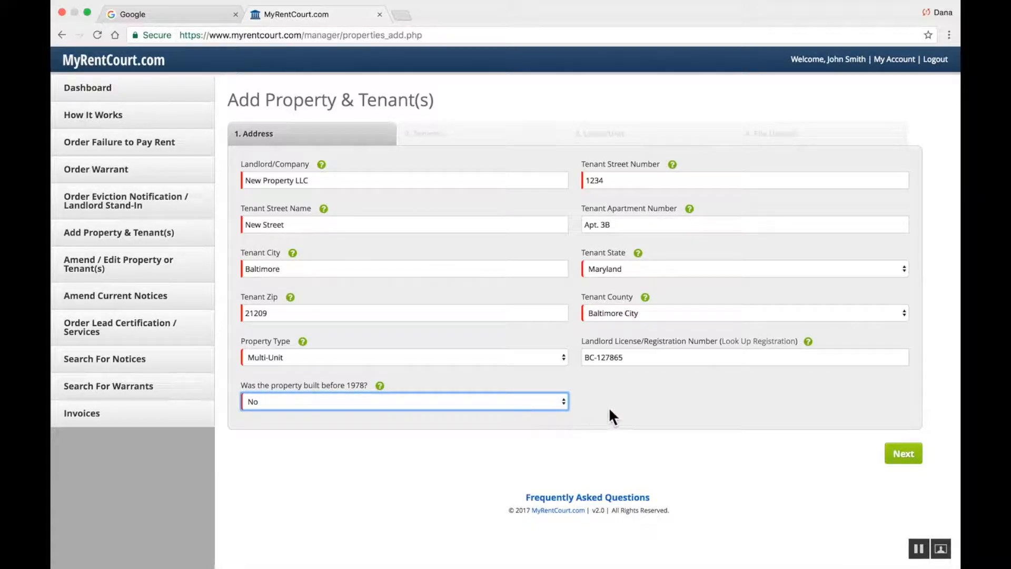
click(562, 406)
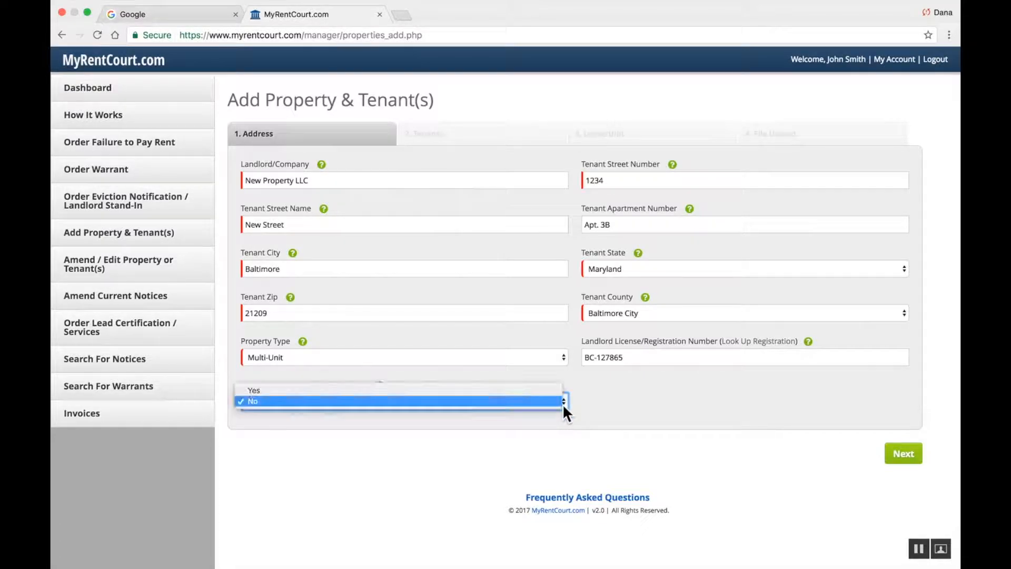
click(530, 389)
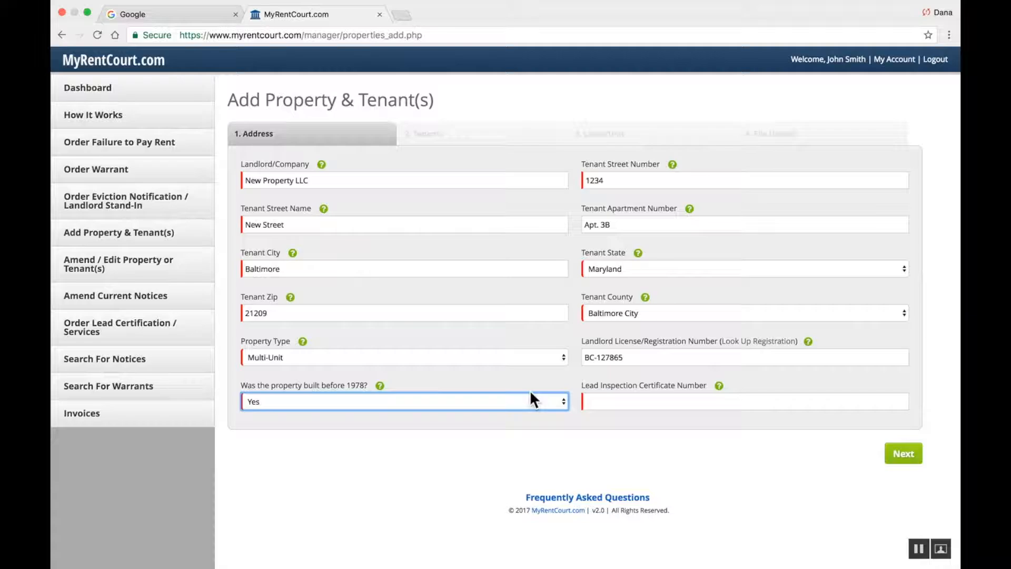
click(624, 402)
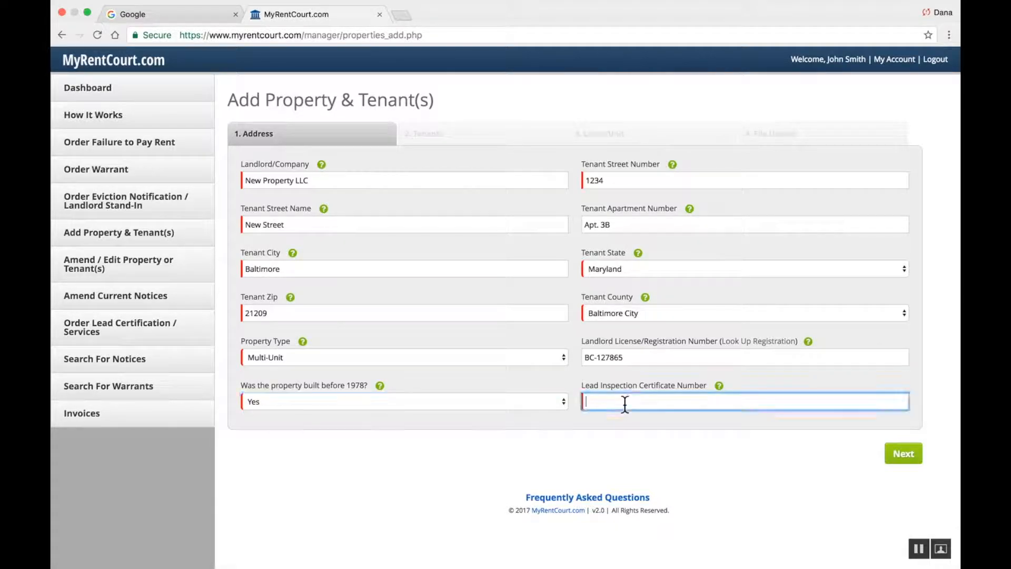
text(654765)
On the Tenants step, enter the first tenant's first and last name
click(902, 456)
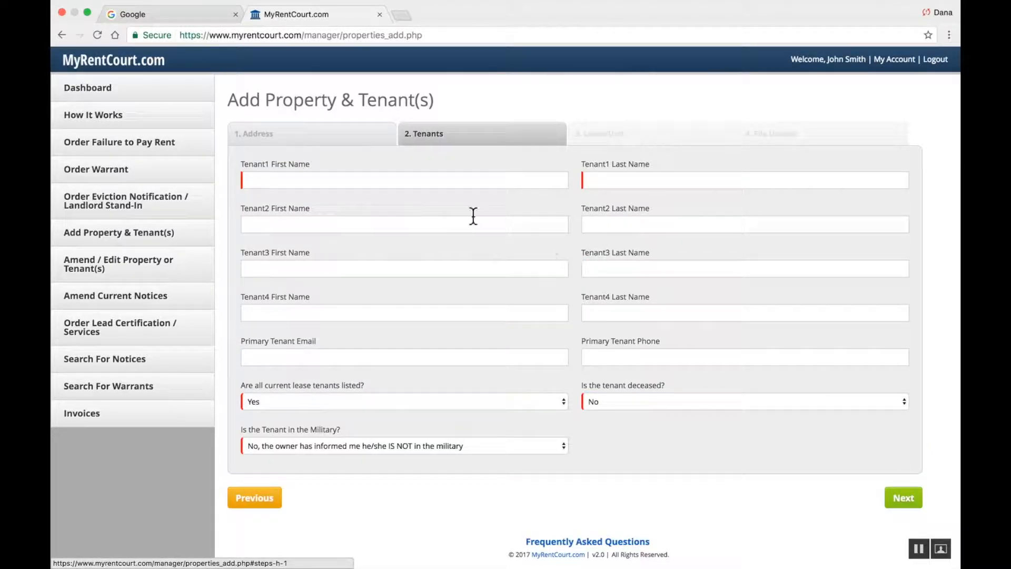
click(320, 183)
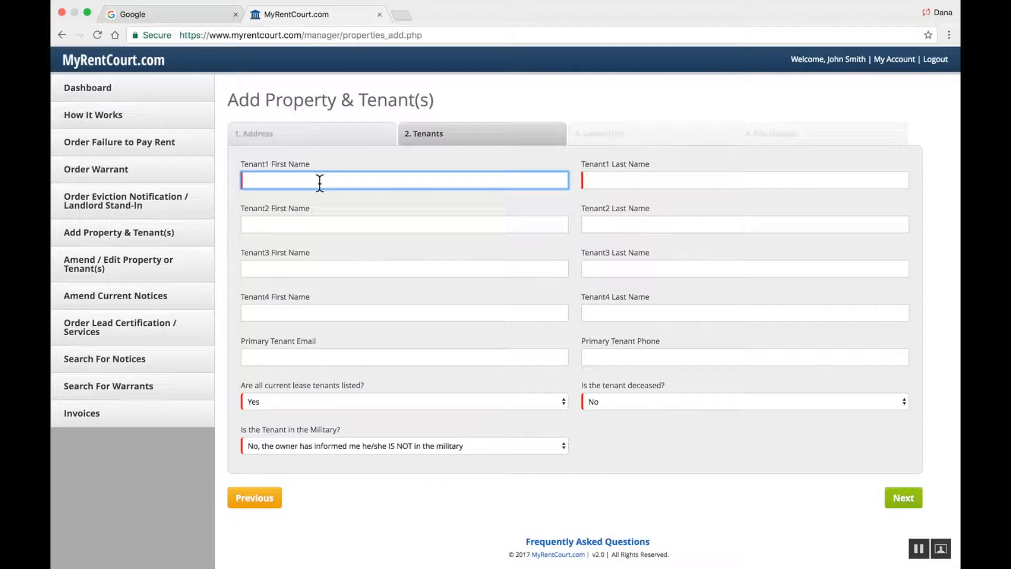
text(Please Pay)
click(602, 180)
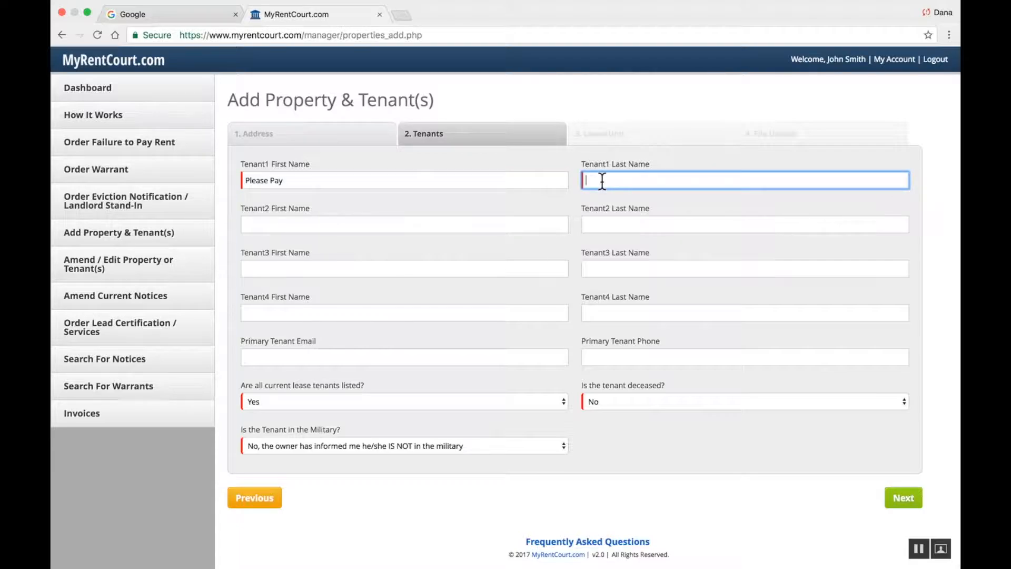
text(Your Rent)
Keep the first tenant marked No for deceased and No for military service
click(688, 396)
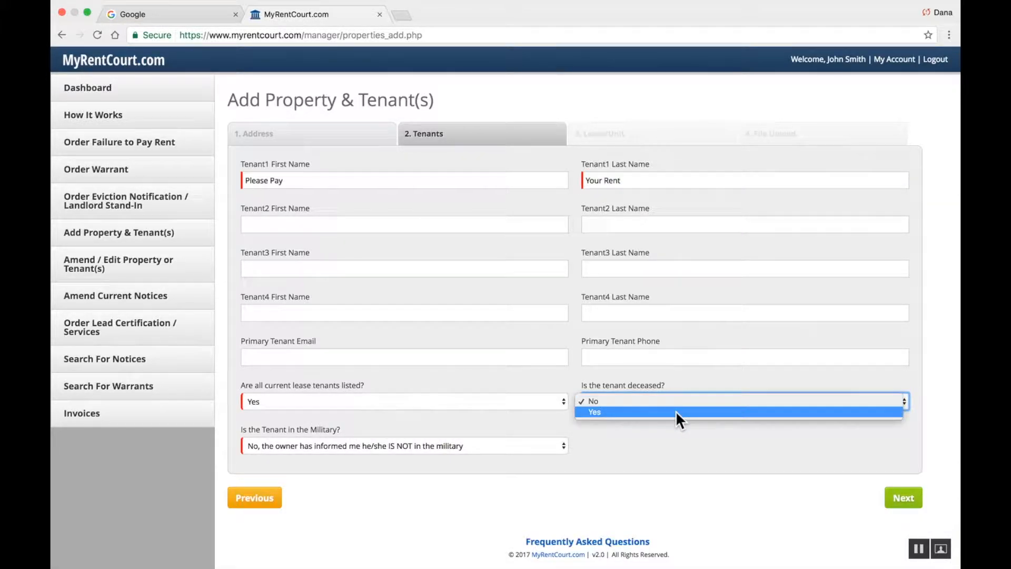
click(676, 402)
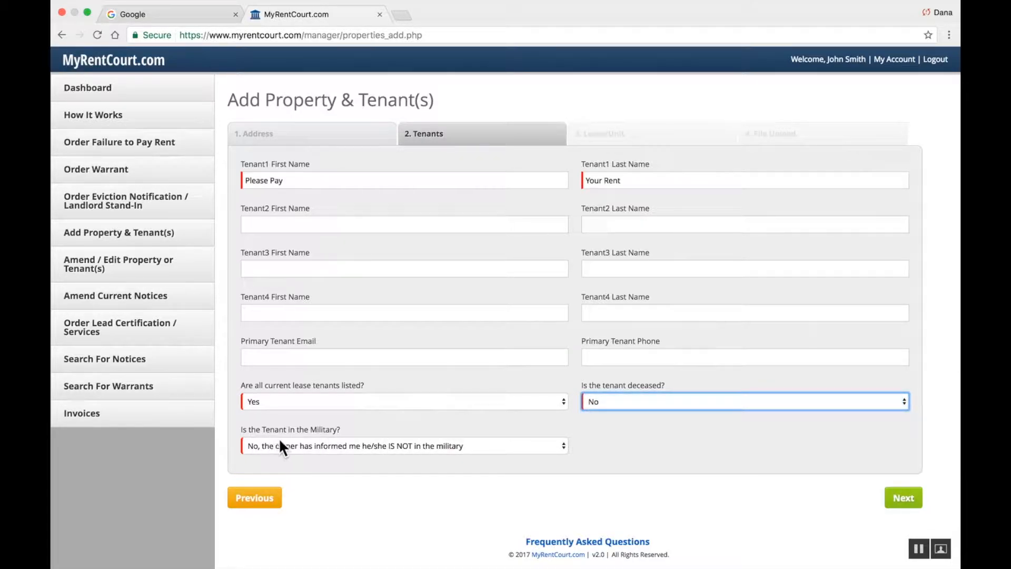
click(557, 445)
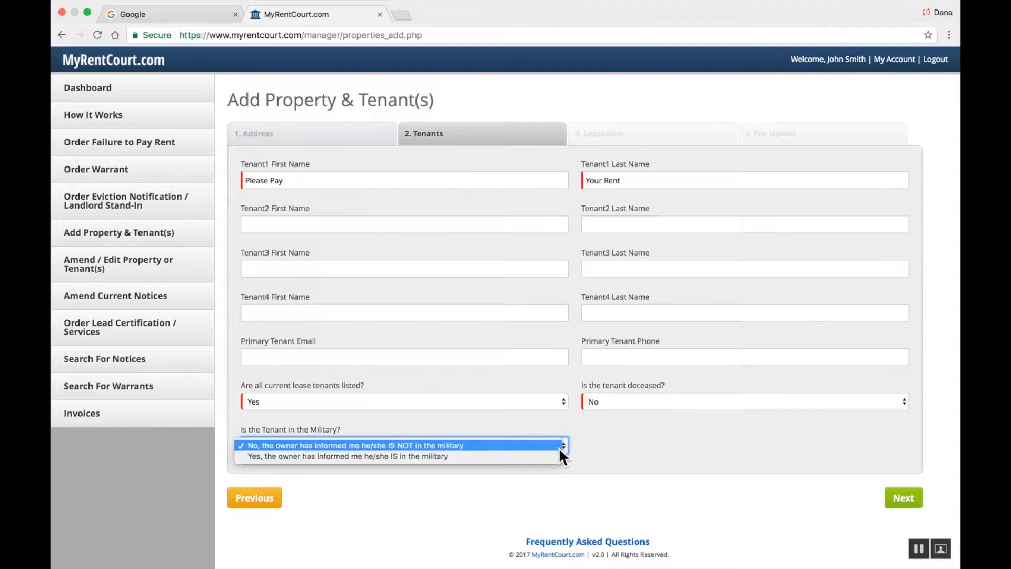
click(530, 444)
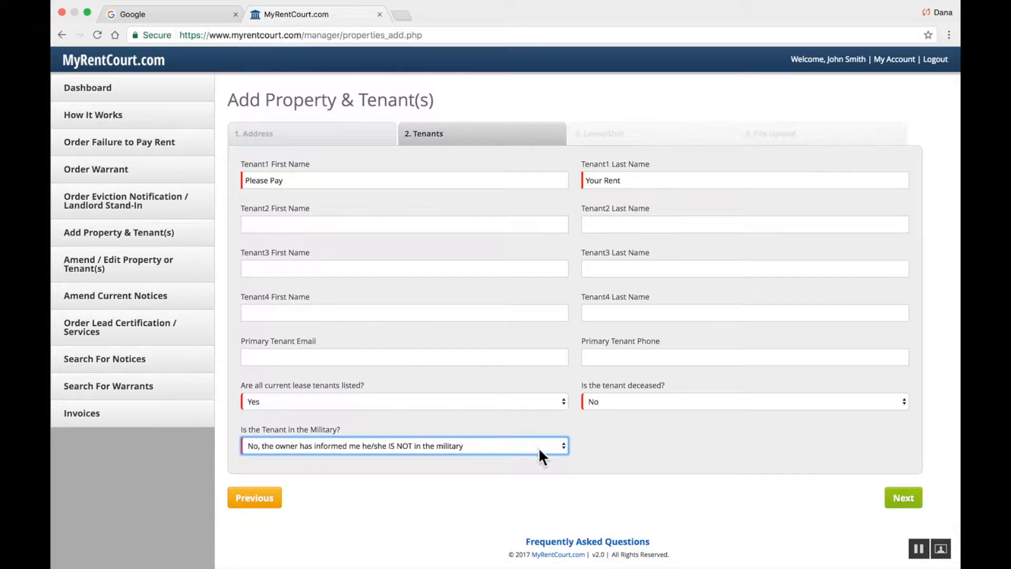
On the Lease/Unit step, set contract rent to 1000.00 and keep subsidized as No
click(895, 499)
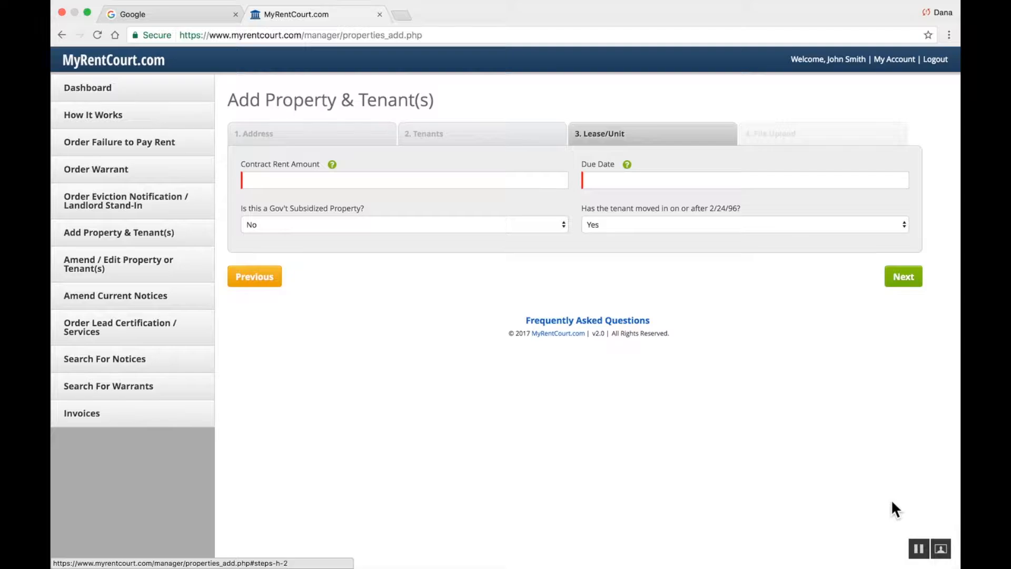
click(339, 180)
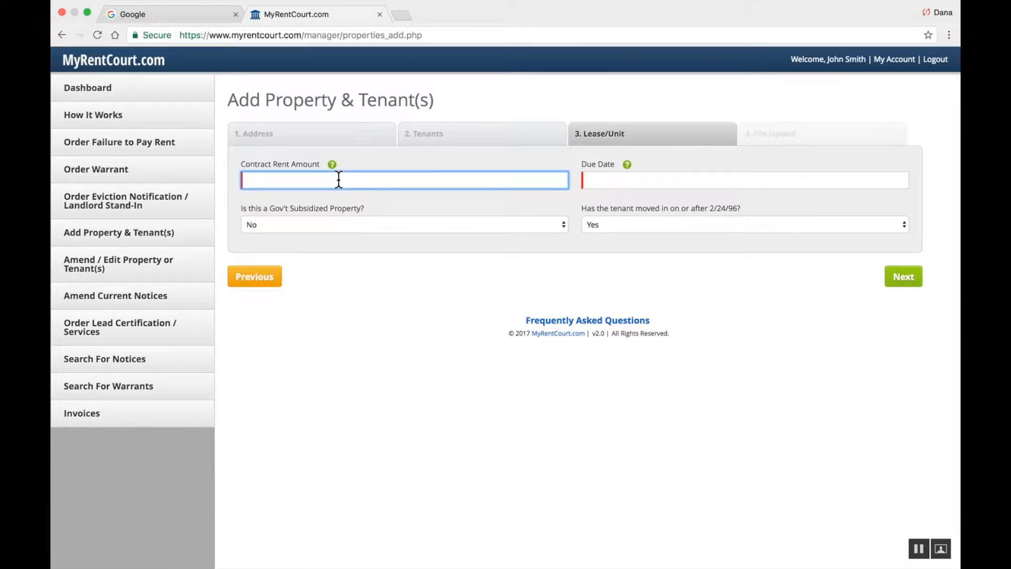
text(1000)
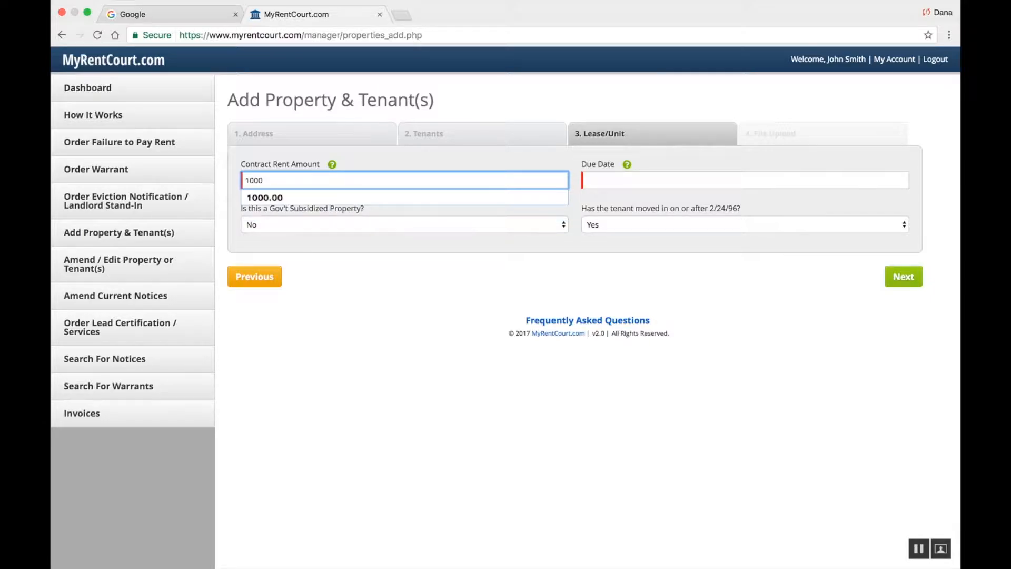
text(.00)
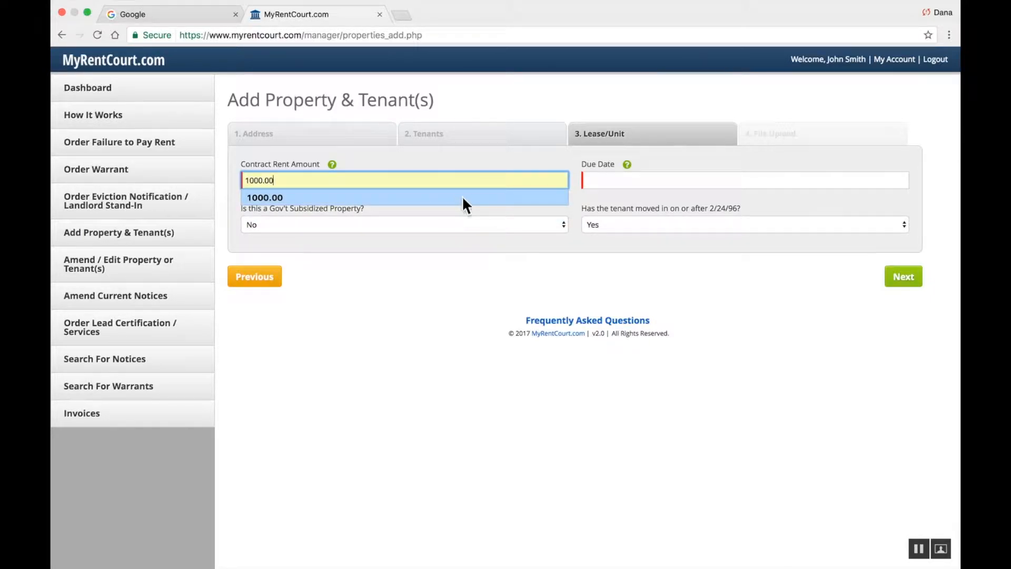
click(472, 210)
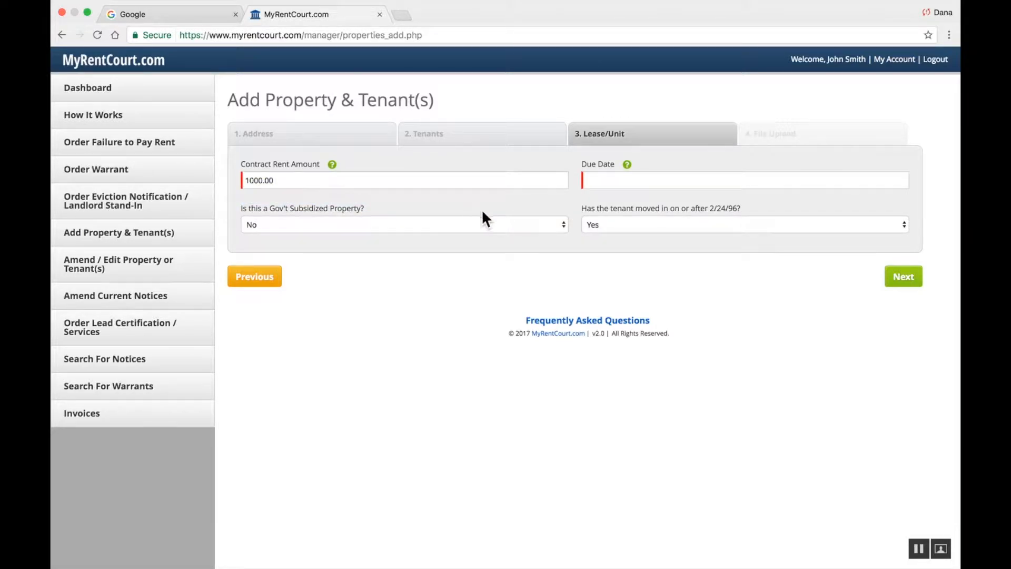
click(558, 224)
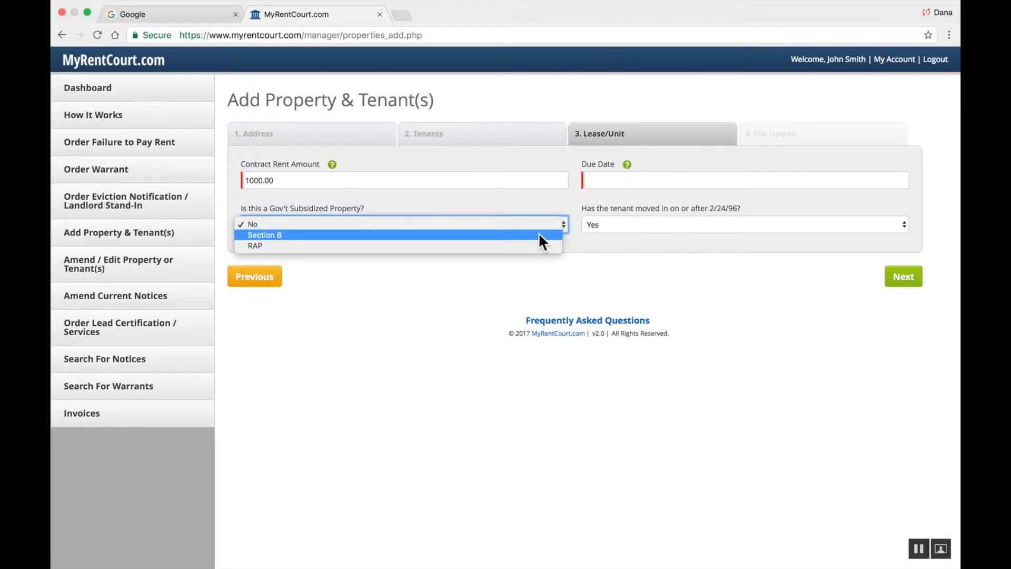
click(535, 201)
Set the rent due date to 07/01/2017 and confirm Yes for moved in after 2/24/96
click(606, 181)
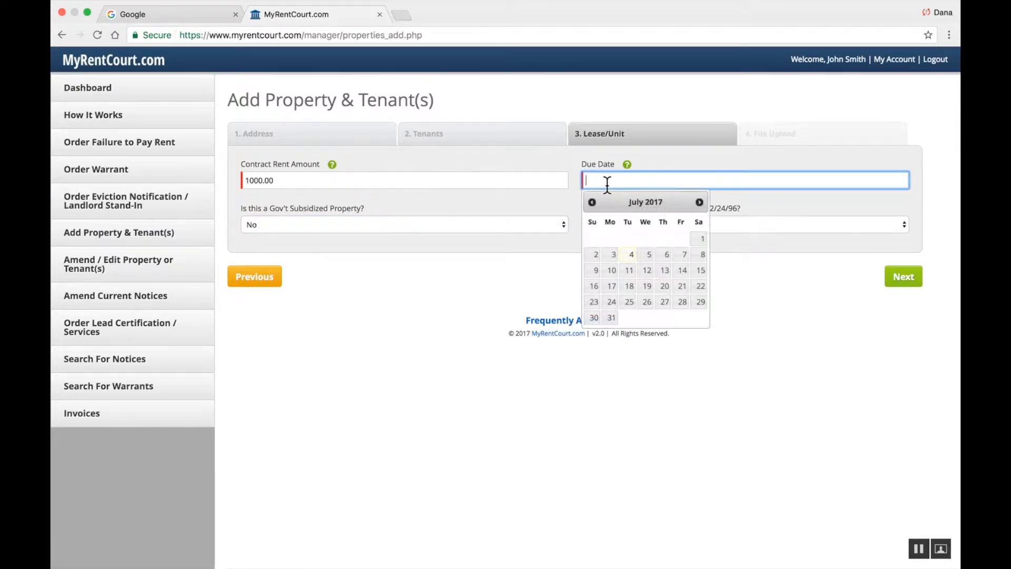
click(694, 236)
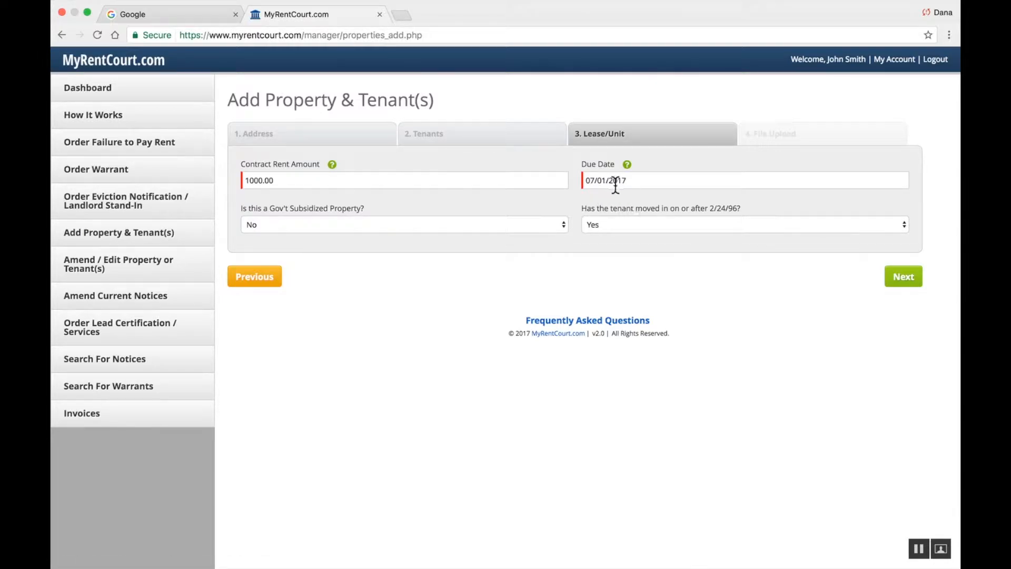
click(904, 223)
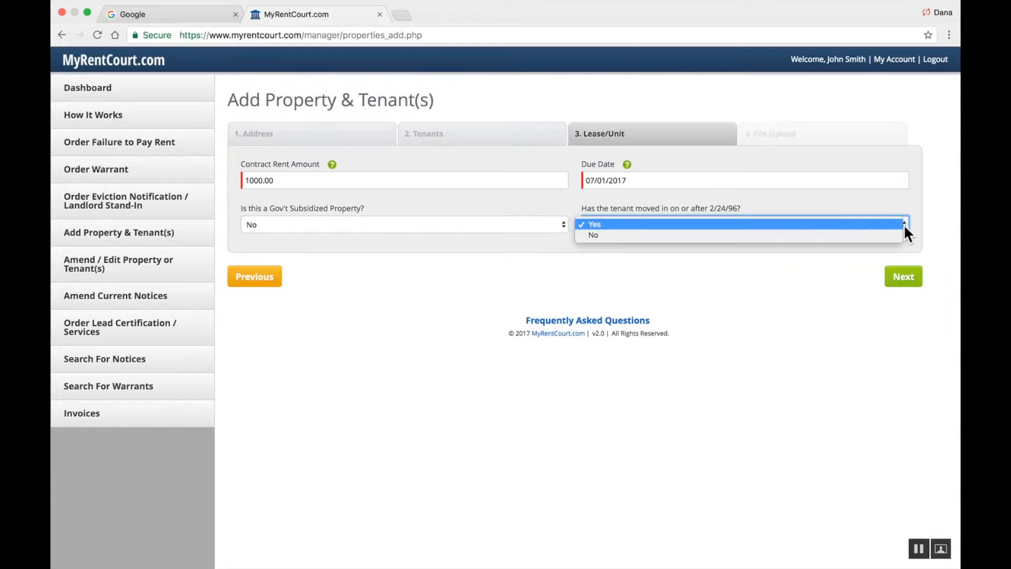
click(904, 224)
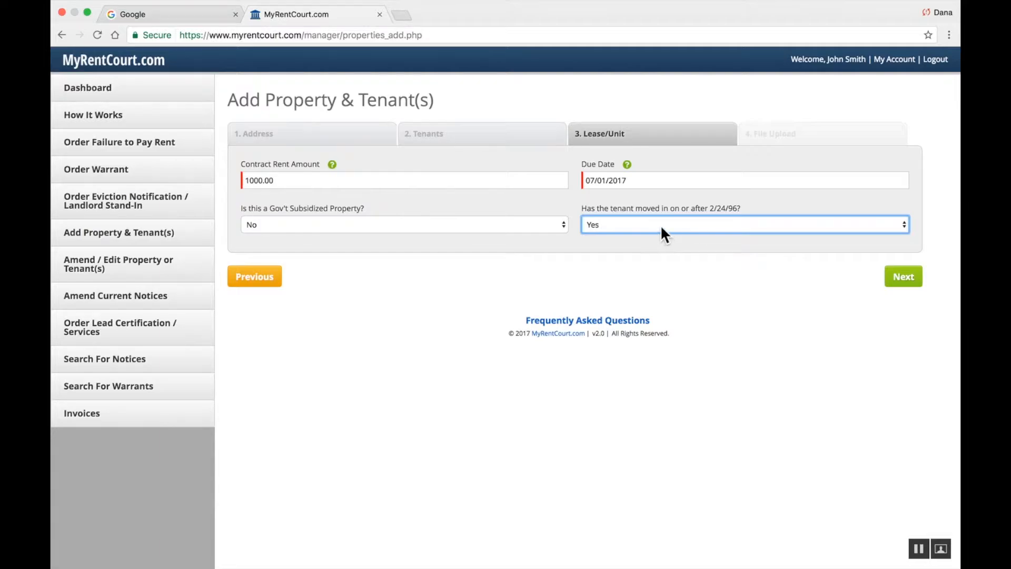
Skip the File Upload step without adding documents and submit the new property and tenant
click(898, 279)
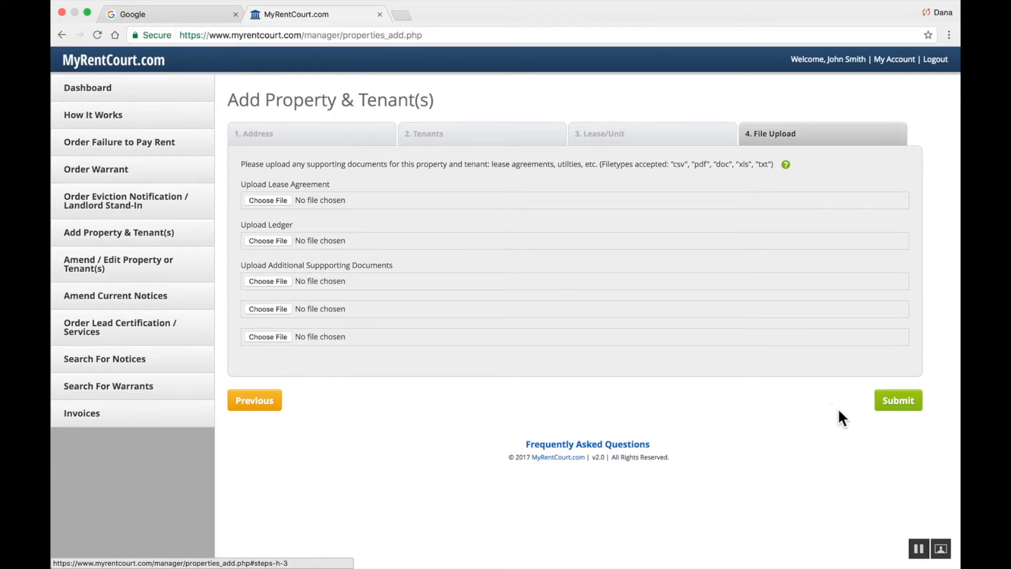
click(907, 404)
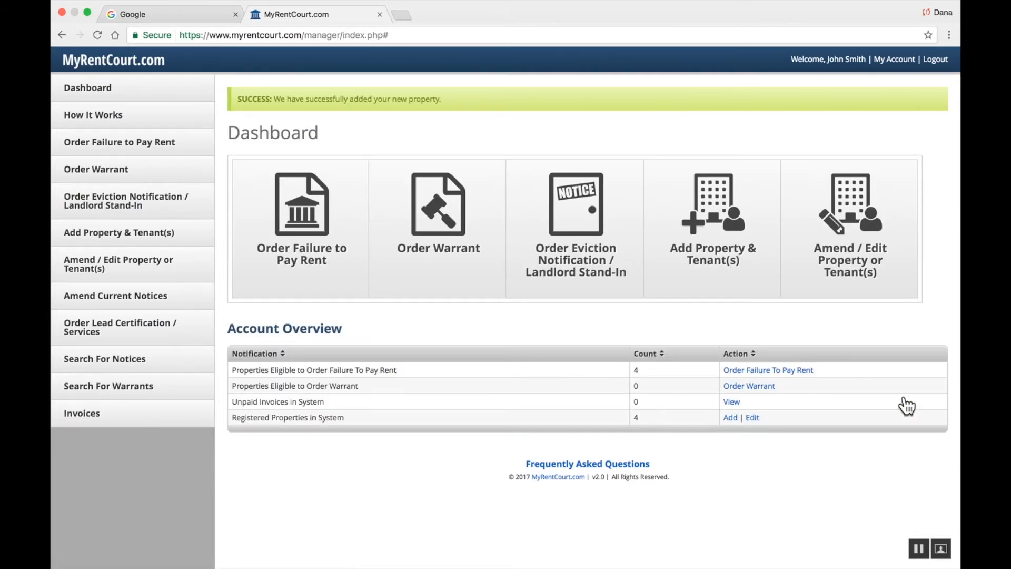